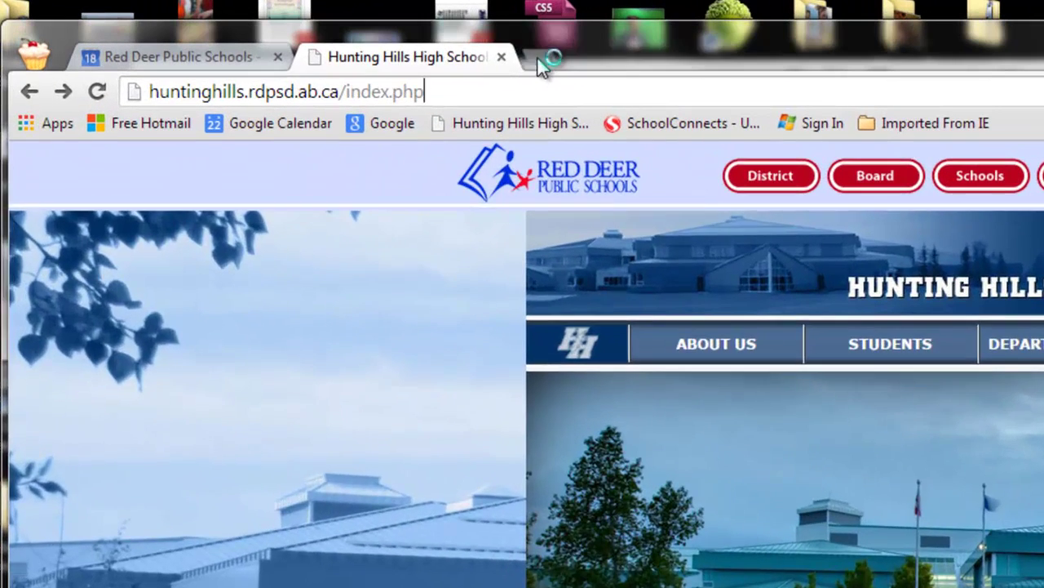
Open sites.google.com in a new Chrome tab to show the district's list of sites.
{"action": "left_click", "coordinate": [263, 33]}
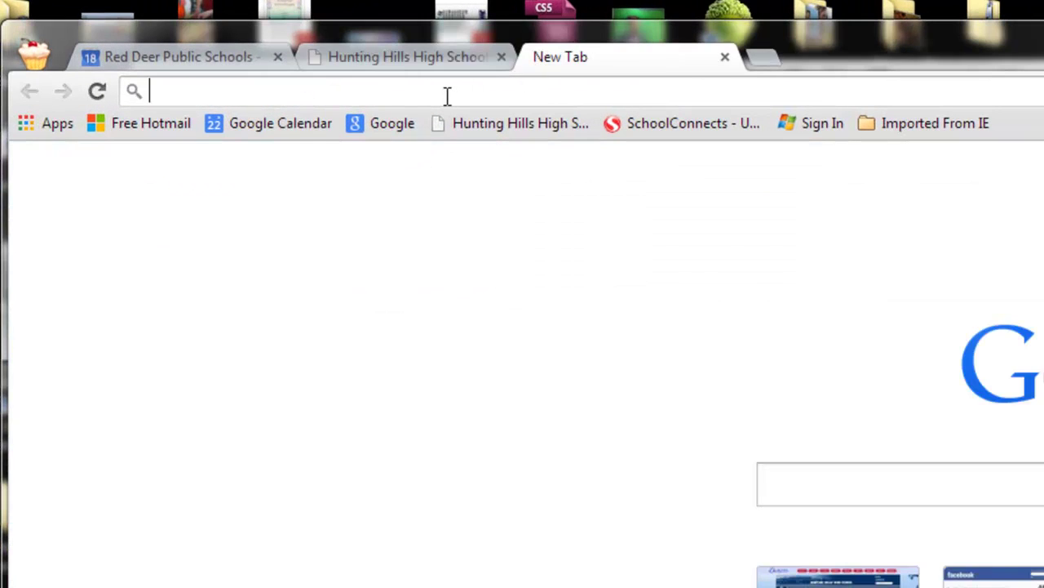
{"action": "type", "text": "sites.g"}
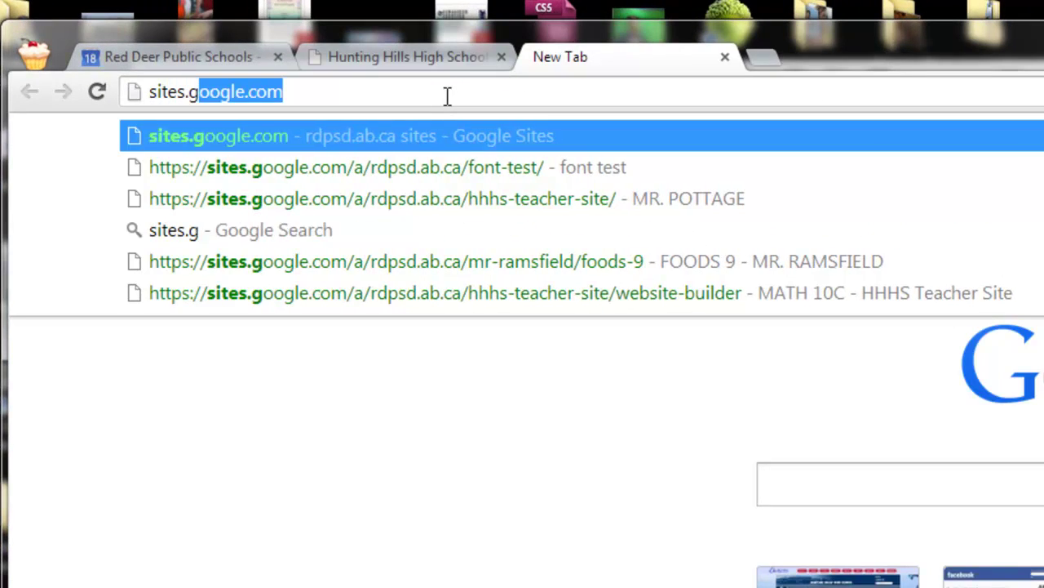
{"action": "type", "text": "oogle.com"}
{"action": "key", "text": "Return"}
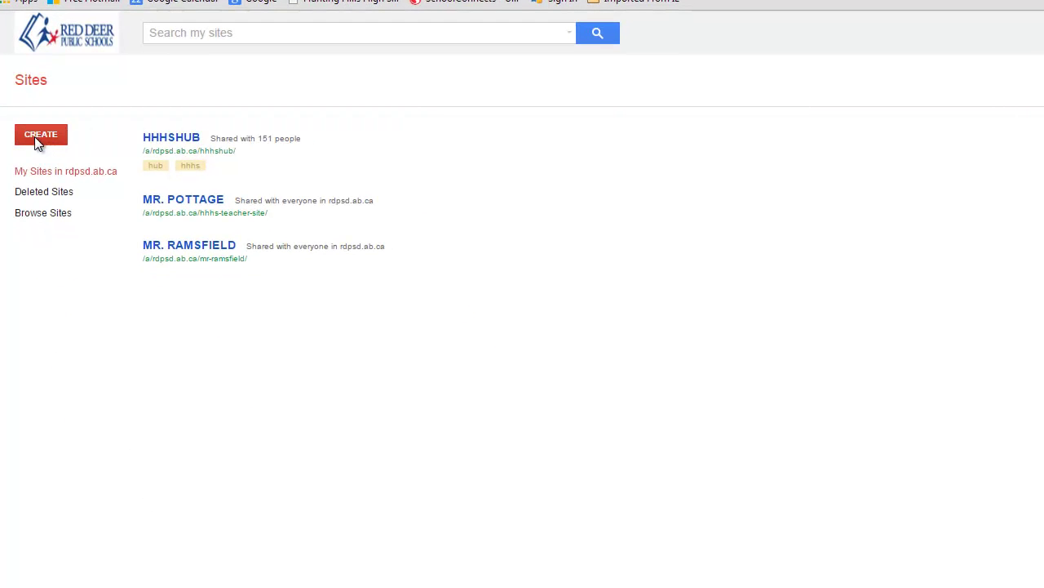
Start a new site and pick HHHS Teacher Site Template #1 from the template gallery.
{"action": "left_click", "coordinate": [49, 306]}
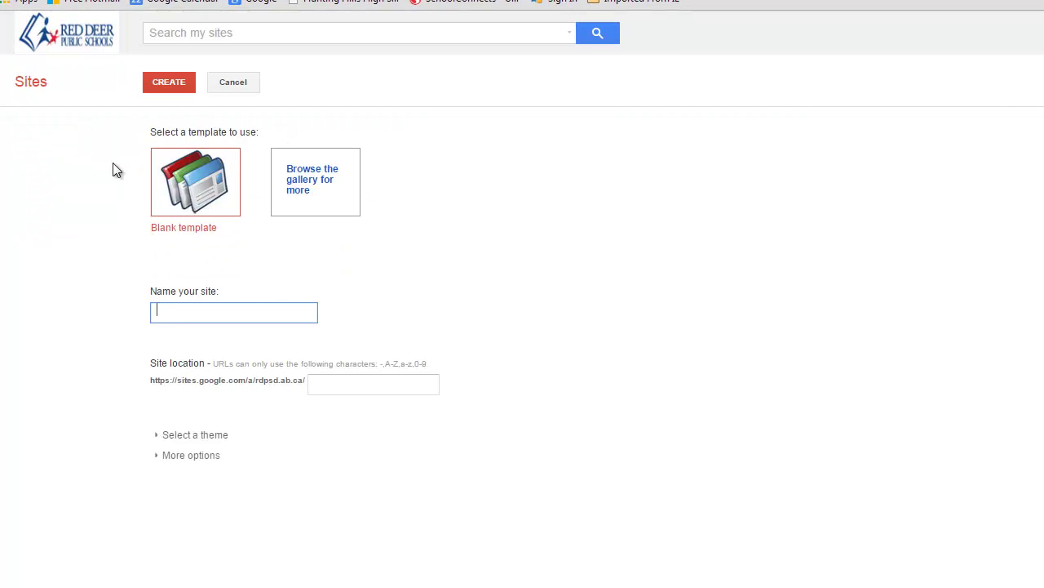
{"action": "left_click", "coordinate": [317, 181]}
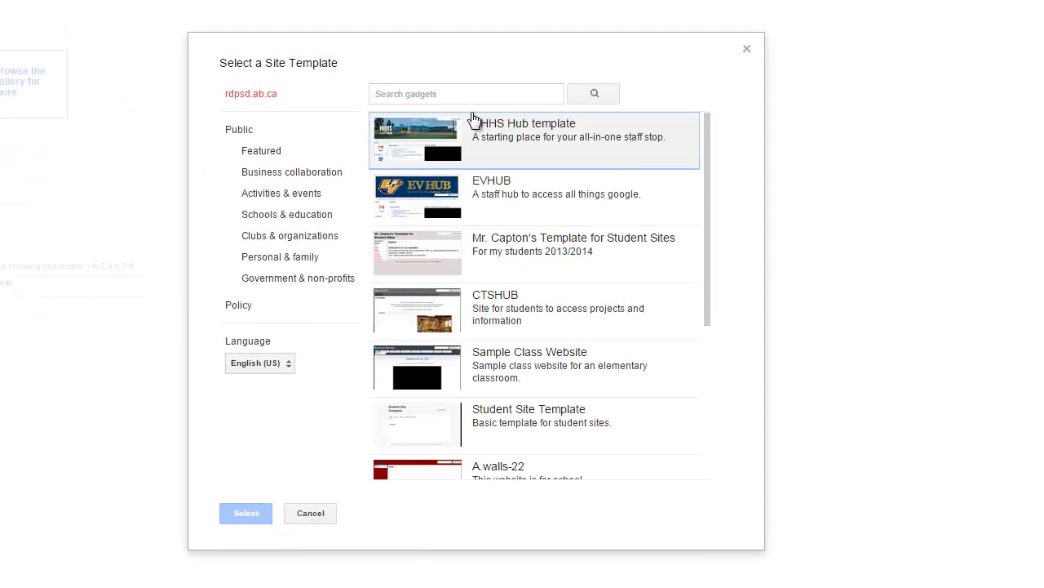
{"action": "left_click_drag", "start_coordinate": [708, 155], "coordinate": [707, 156]}
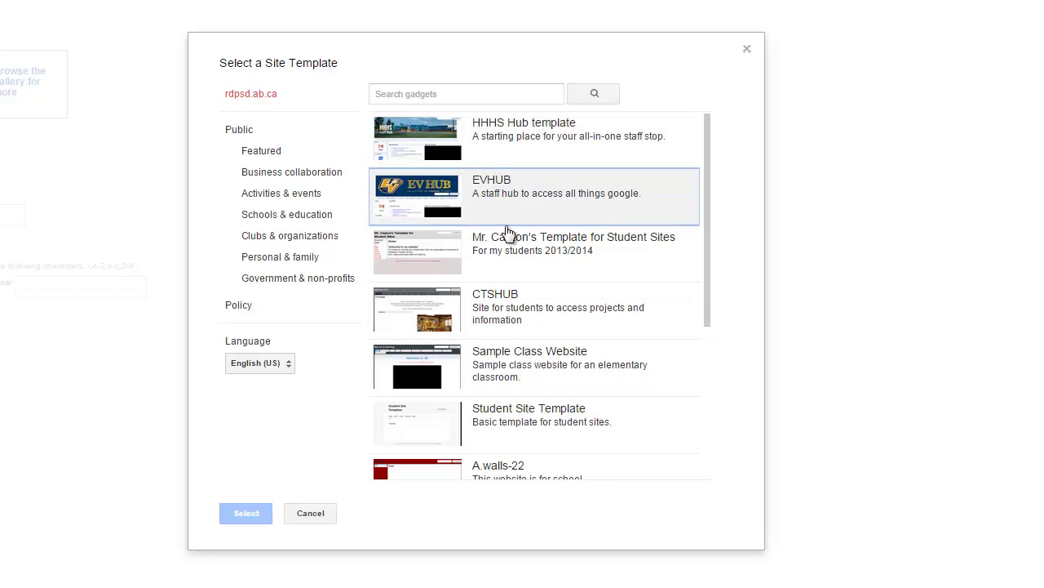
{"action": "scroll", "coordinate": [553, 269], "scroll_direction": "down", "scroll_amount": 1}
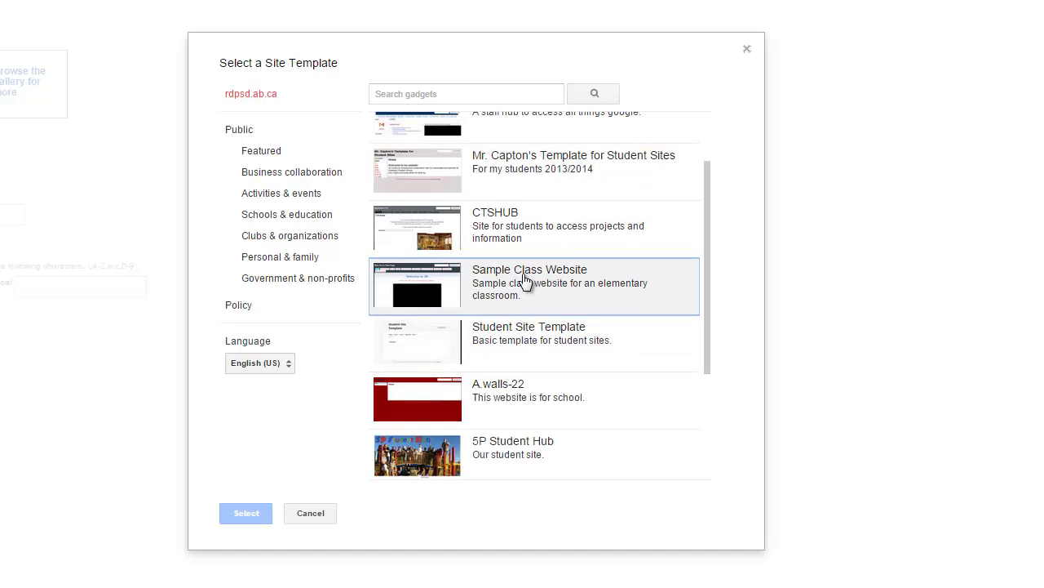
{"action": "scroll", "coordinate": [536, 288], "scroll_direction": "down", "scroll_amount": 2}
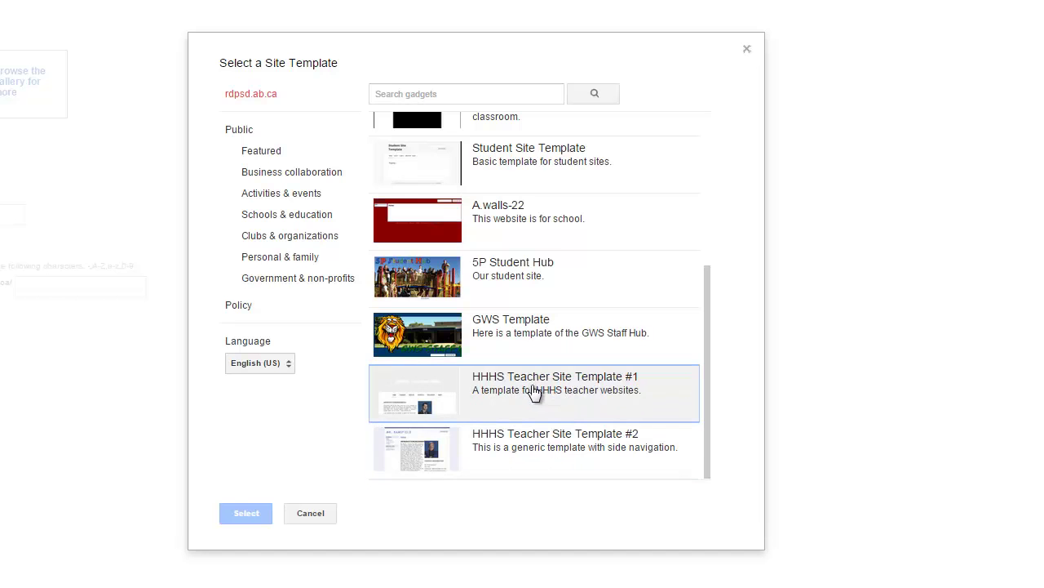
{"action": "left_click", "coordinate": [534, 390]}
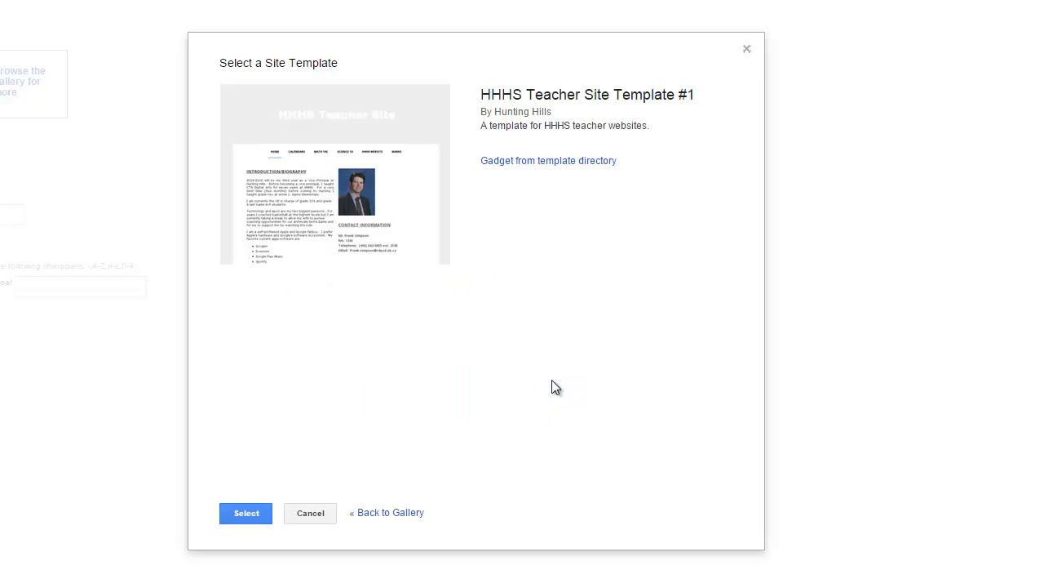
{"action": "left_click", "coordinate": [243, 513]}
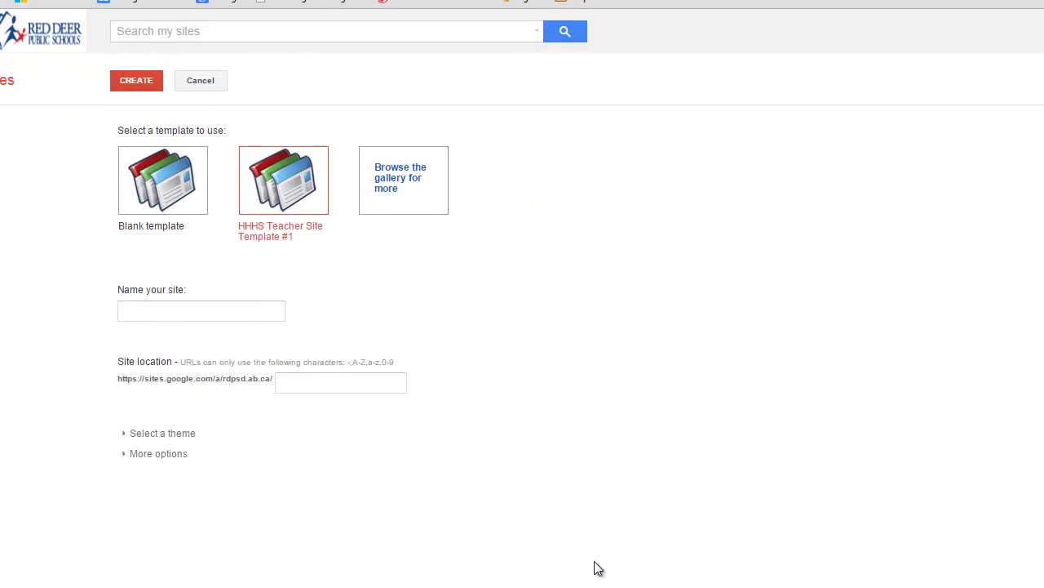
Name the new site 'MR. ROBERTSON' at location mr-robertson and create it.
{"action": "left_click", "coordinate": [186, 311]}
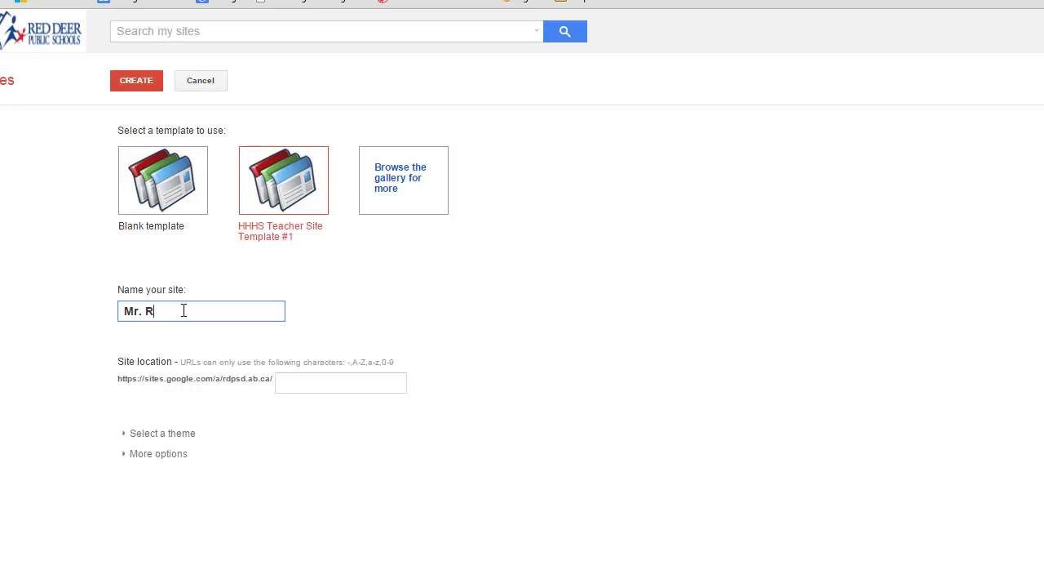
{"action": "key", "text": "BackSpace"}
{"action": "key", "text": "BackSpace"}
{"action": "key", "text": "BackSpace"}
{"action": "key", "text": "BackSpace"}
{"action": "type", "text": "R. ROBERTSON"}
{"action": "left_click", "coordinate": [129, 81]}
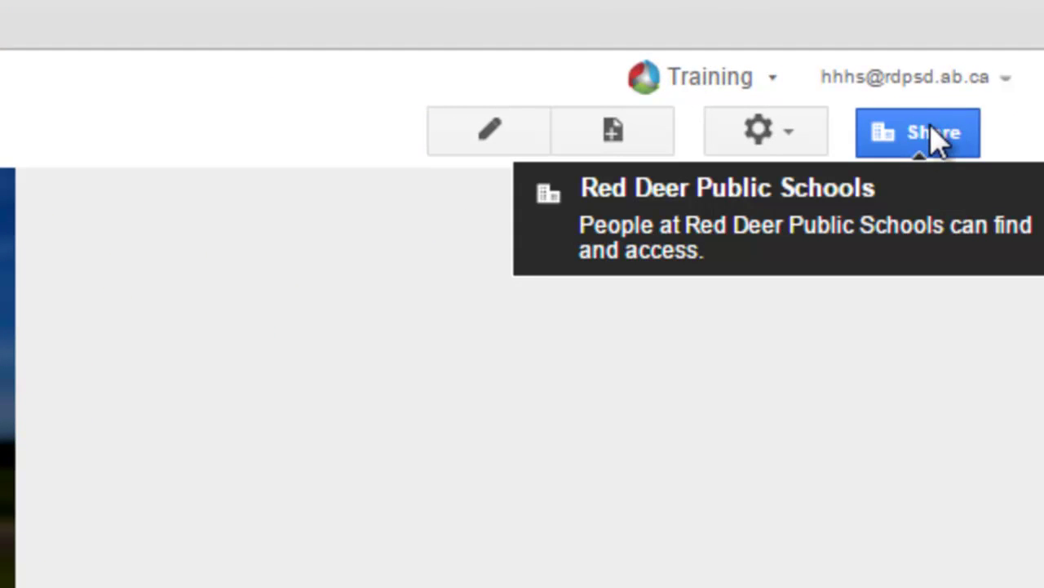
Change the site's sharing to Public on the web, save, and return to its home page.
{"action": "left_click", "coordinate": [922, 137]}
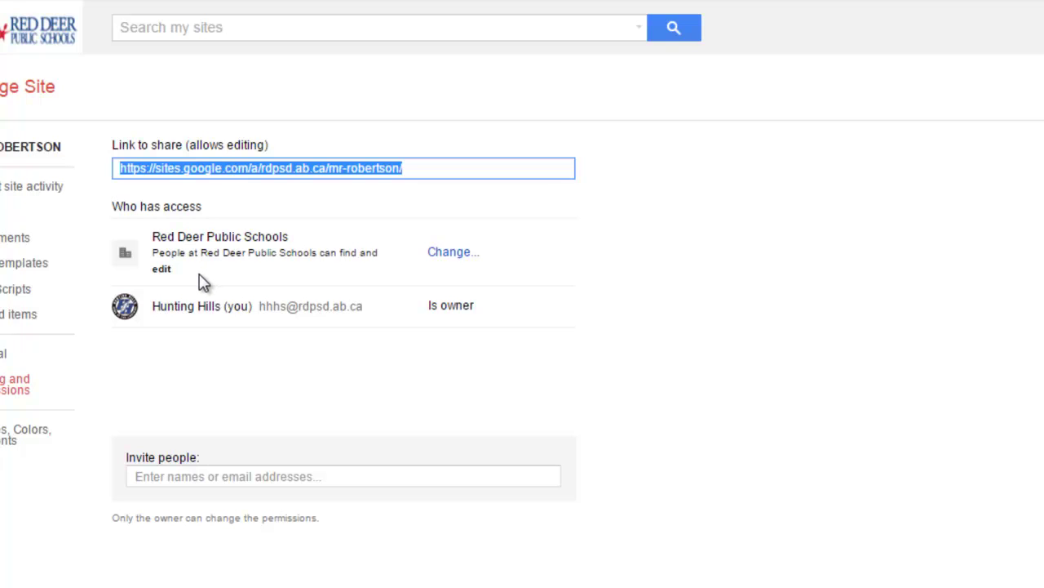
{"action": "left_click", "coordinate": [452, 253]}
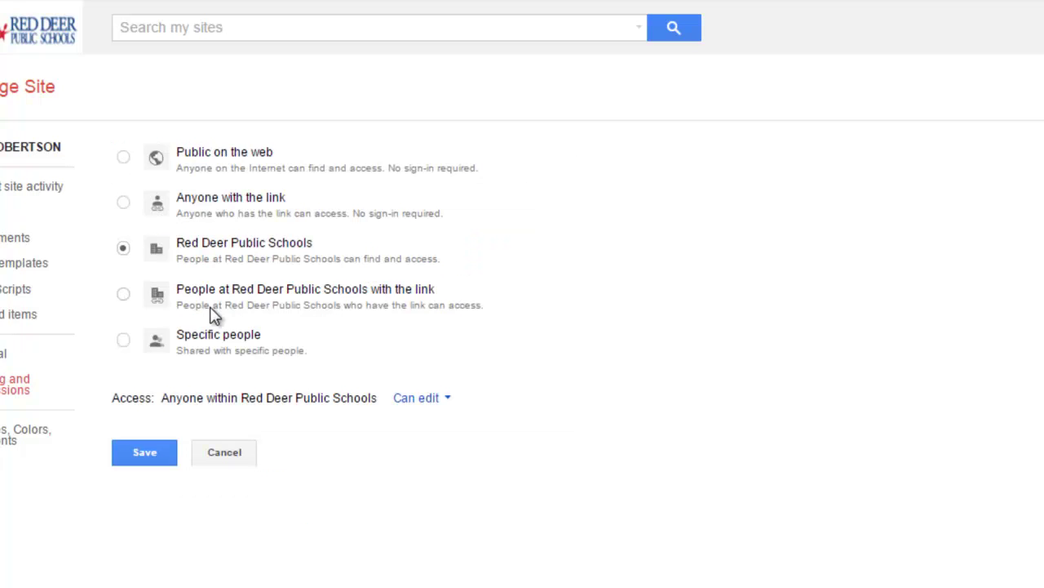
{"action": "left_click", "coordinate": [123, 158]}
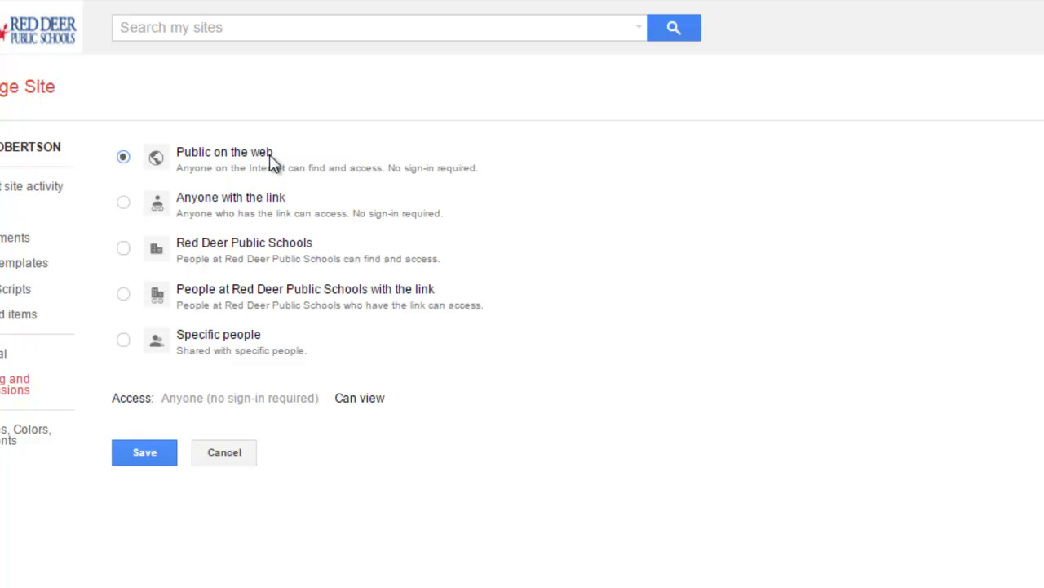
{"action": "left_click", "coordinate": [144, 459]}
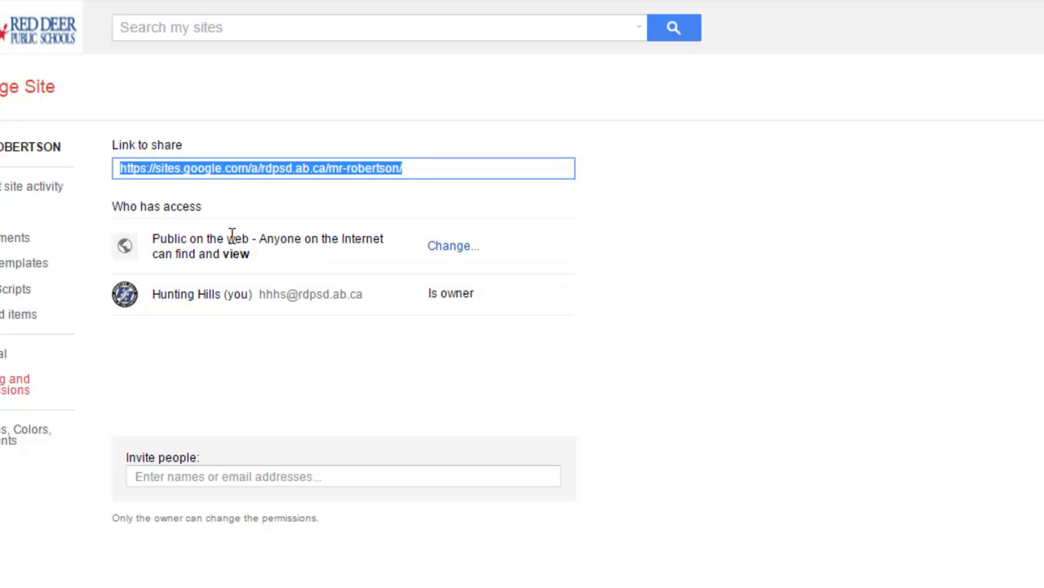
{"action": "left_click", "coordinate": [20, 150]}
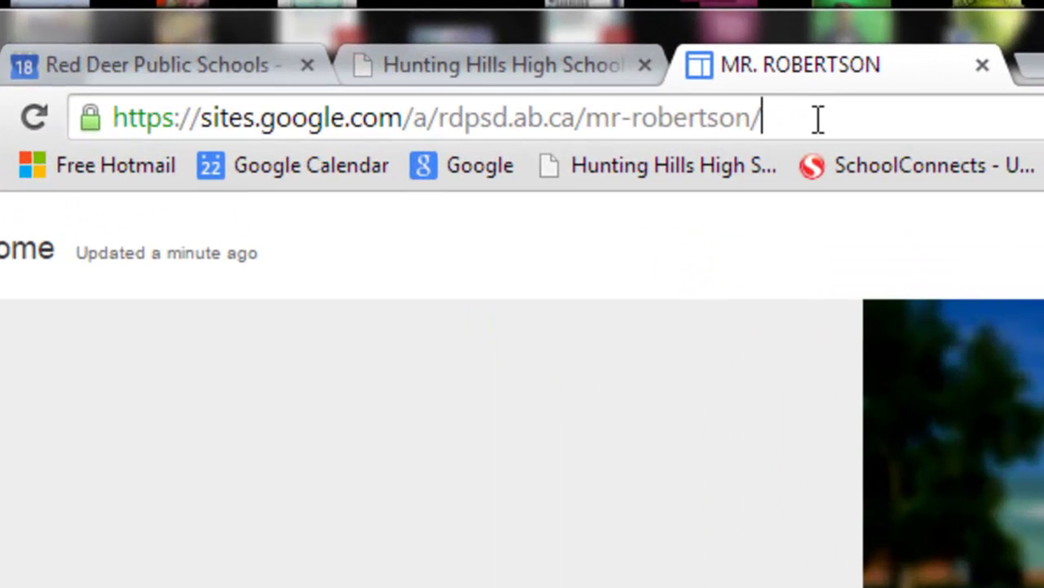
Copy the new Google Site's full web address from the address bar.
{"action": "left_click_drag", "start_coordinate": [818, 119], "coordinate": [76, 94]}
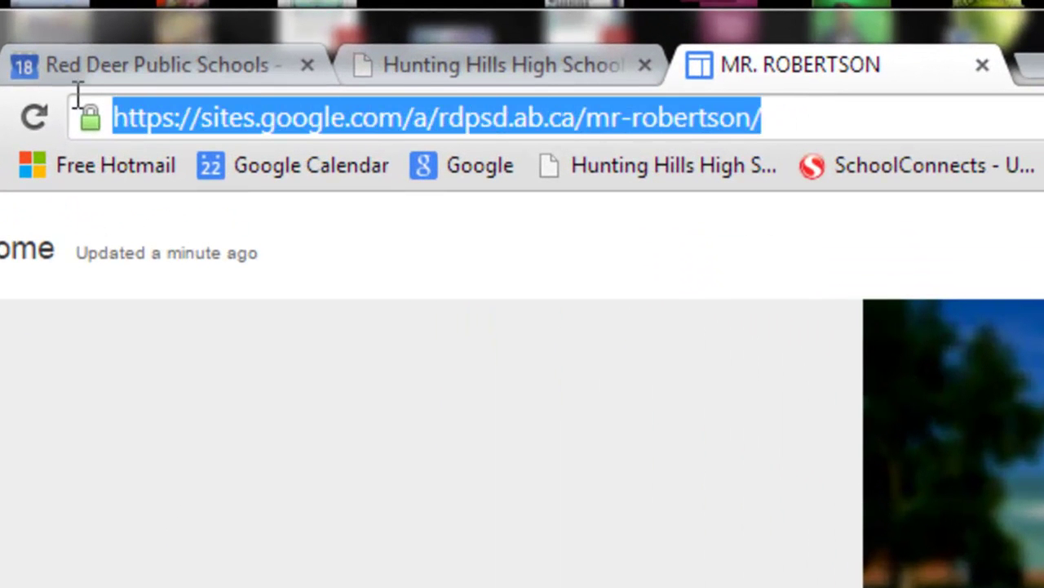
{"action": "right_click", "coordinate": [544, 119]}
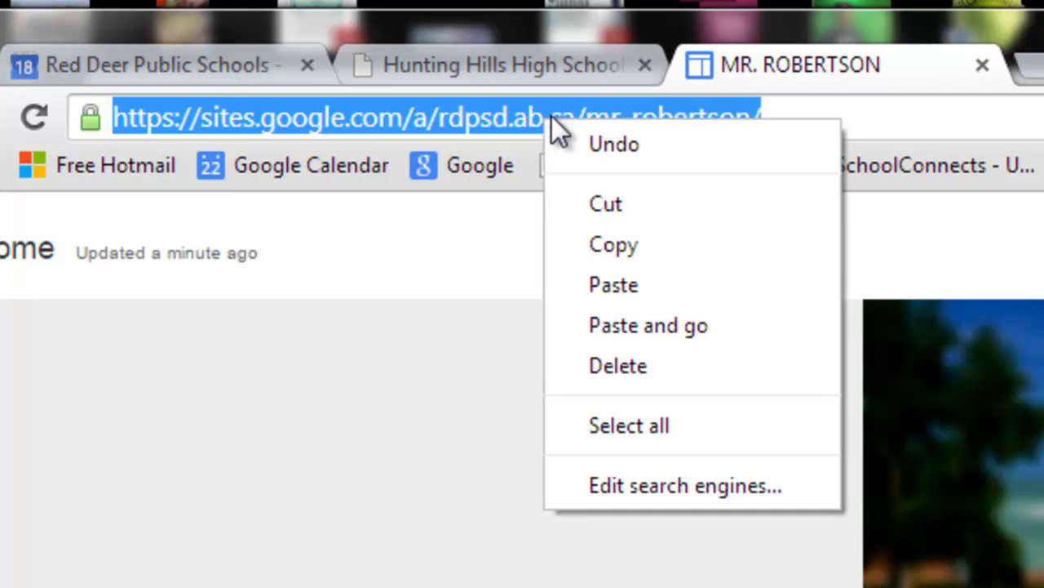
{"action": "left_click", "coordinate": [619, 245]}
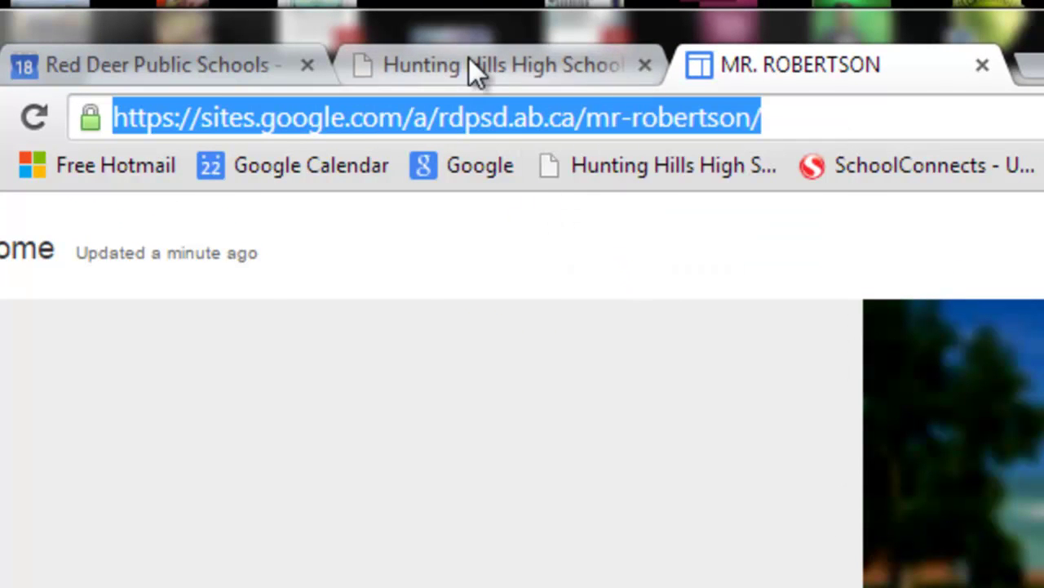
Scroll to the Hunting Hills High School page footer and open the Breeze for Teachers sign-in.
{"action": "left_click", "coordinate": [469, 62]}
{"action": "scroll", "coordinate": [983, 147], "scroll_direction": "down", "scroll_amount": 7}
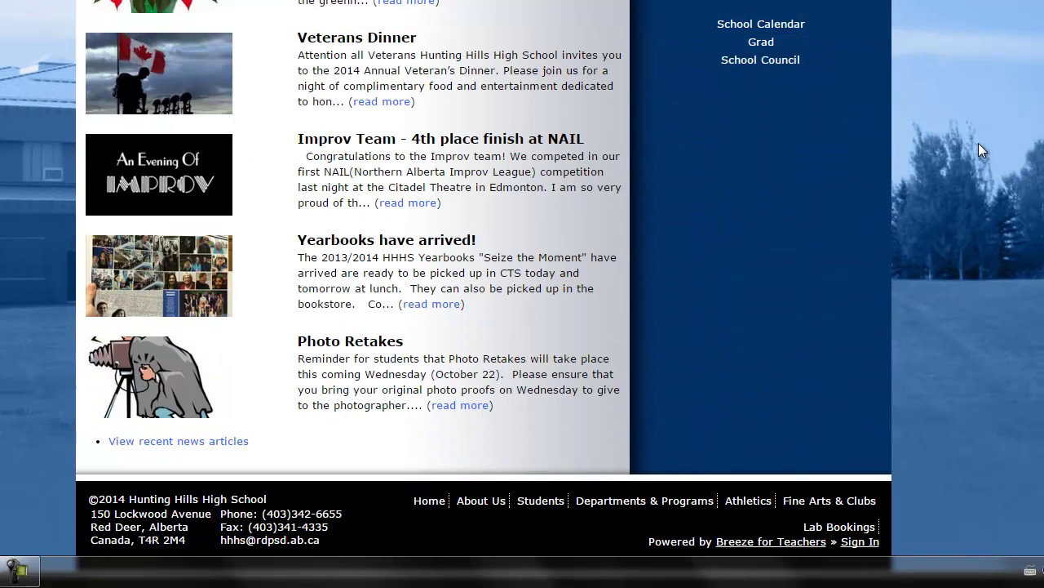
{"action": "left_click", "coordinate": [861, 543]}
Sign in to Breeze for Teachers with the account e-mail and password, dismissing the authentication alert.
{"action": "left_click", "coordinate": [451, 36]}
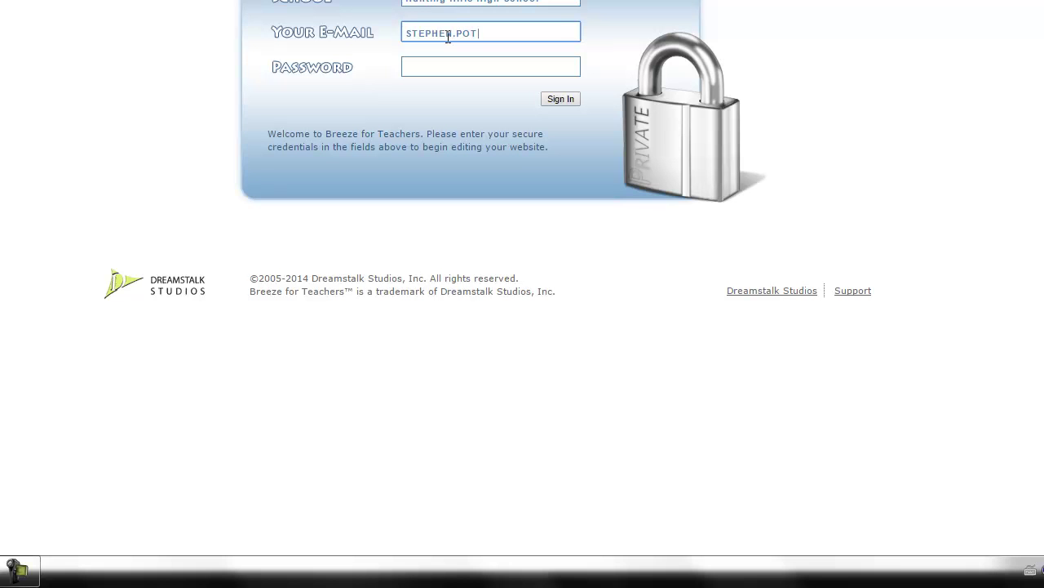
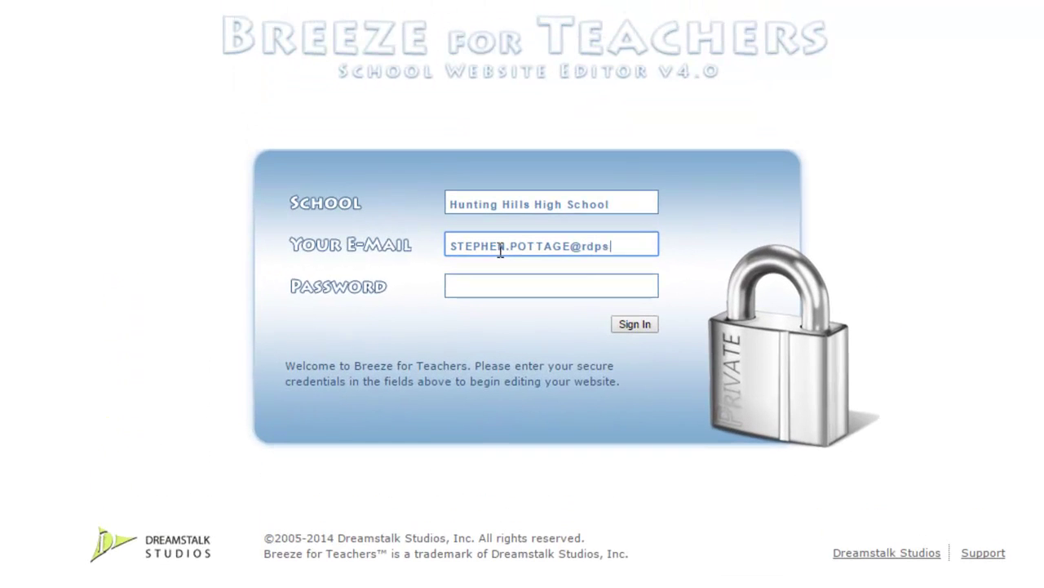
{"action": "key", "text": "Tab"}
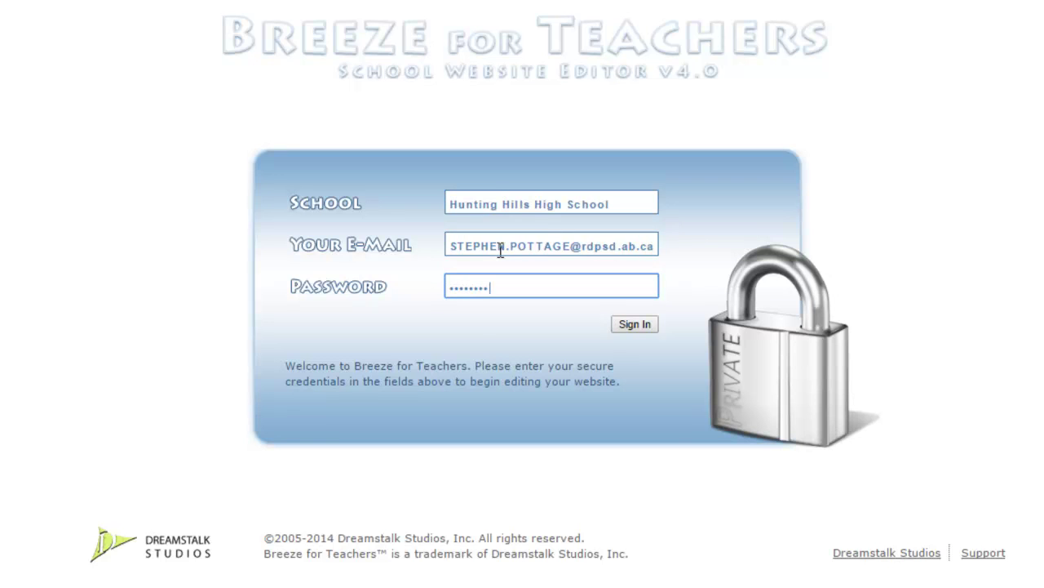
{"action": "type", "text": "•"}
{"action": "key", "text": "Return"}
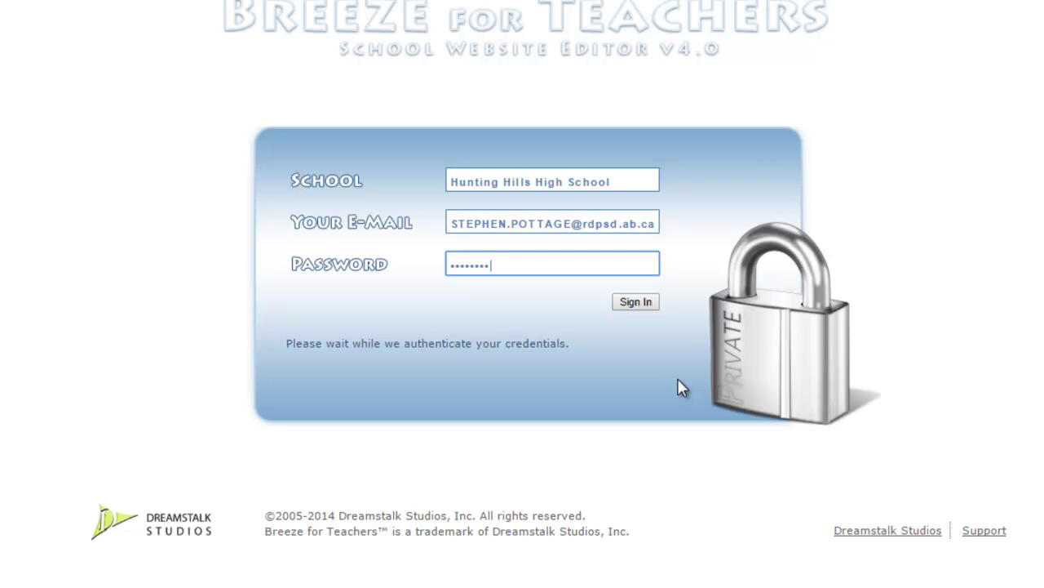
{"action": "left_click", "coordinate": [634, 303]}
{"action": "left_click", "coordinate": [681, 40]}
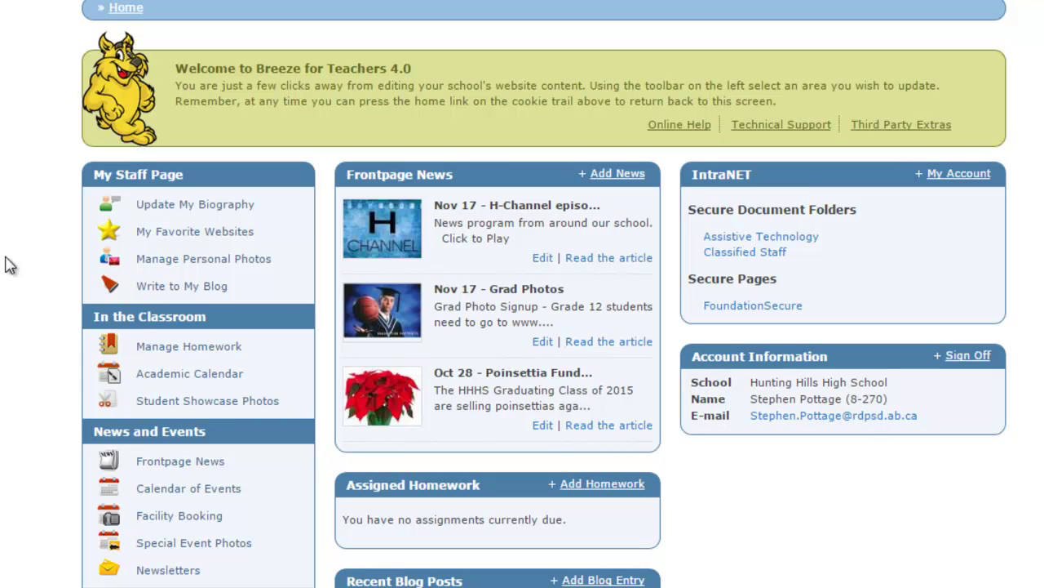
Add 'For contact information and homework, please check out my new website.' to the biography and select 'check out my new website'.
{"action": "left_click", "coordinate": [172, 211]}
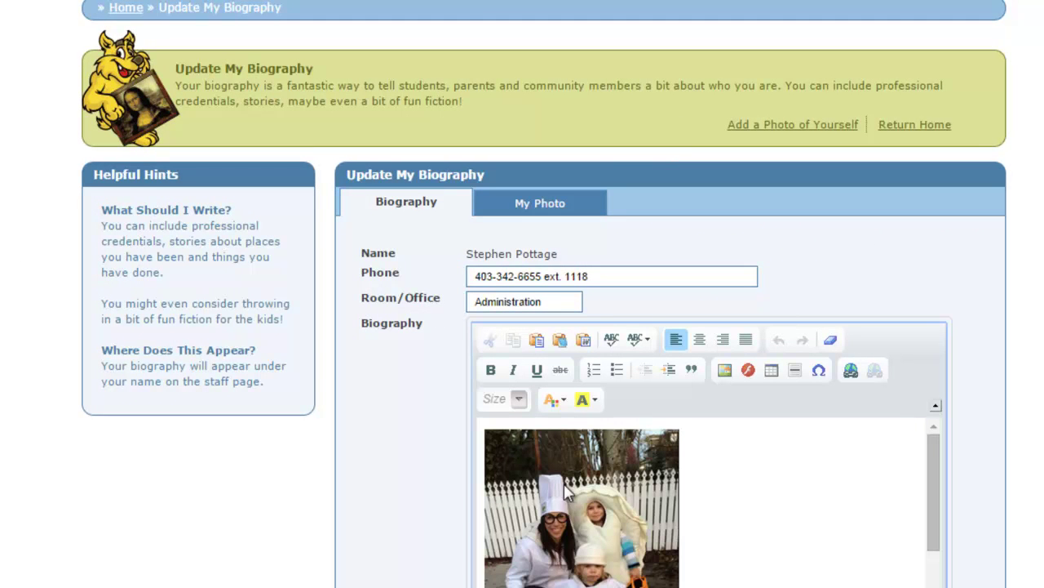
{"action": "scroll", "coordinate": [686, 576], "scroll_direction": "down", "scroll_amount": 10}
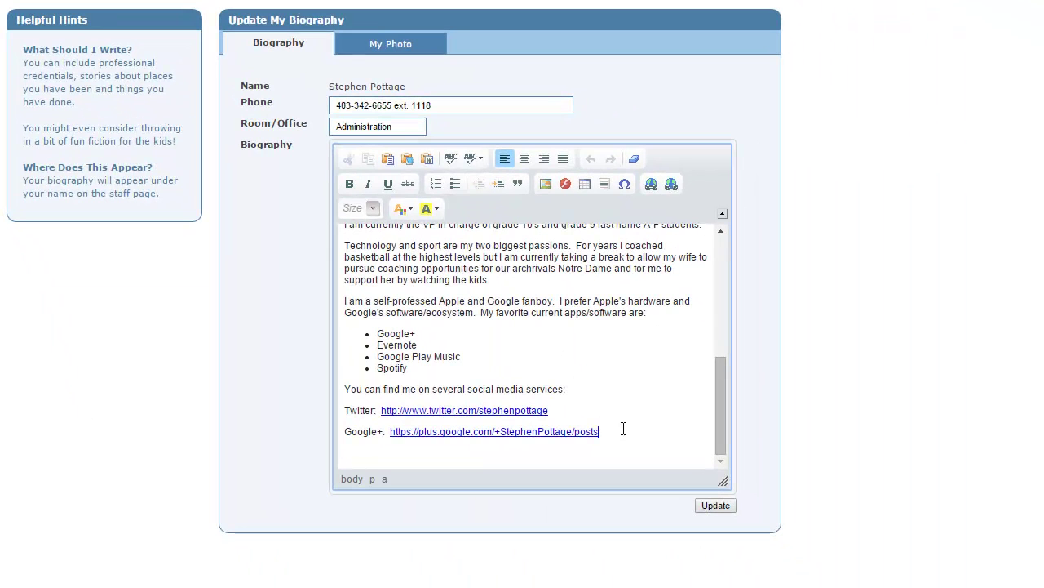
{"action": "scroll", "coordinate": [613, 414], "scroll_direction": "down", "scroll_amount": 1}
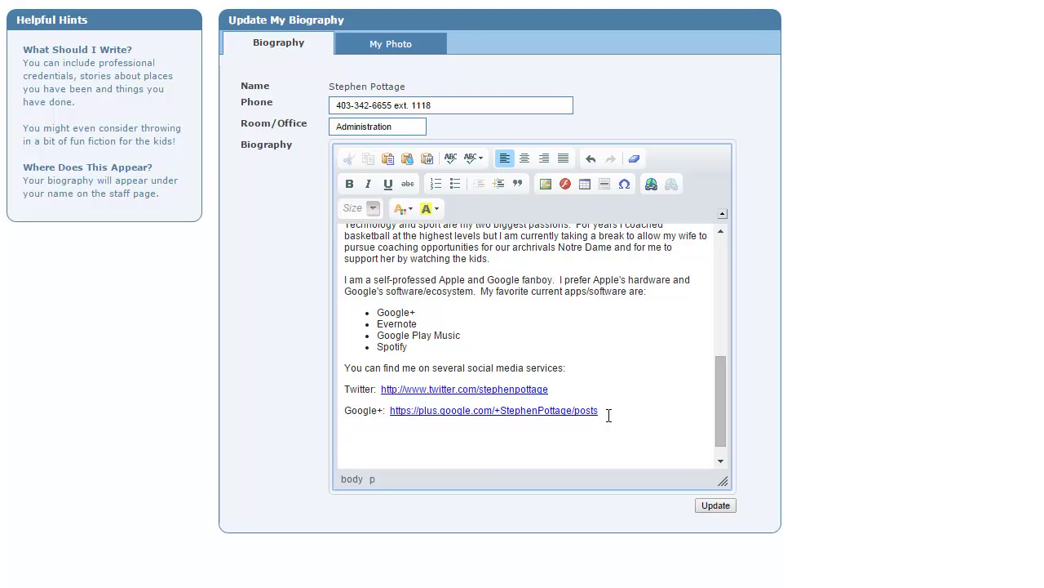
{"action": "type", "text": "For contact information and homewor"}
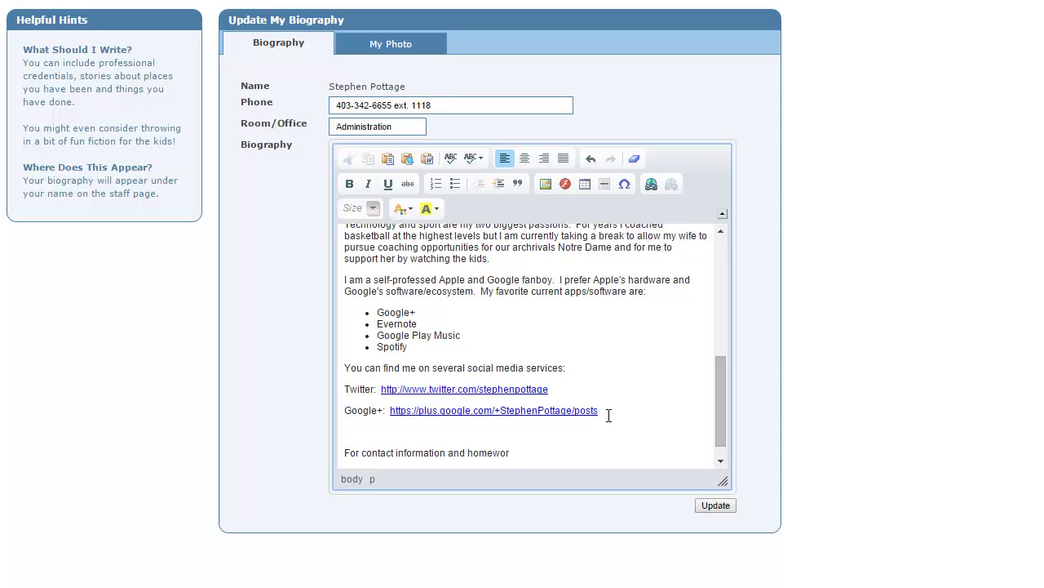
{"action": "type", "text": "k, please check out my new websitwe"}
{"action": "key", "text": "BackSpace"}
{"action": "key", "text": "BackSpace"}
{"action": "type", "text": "e."}
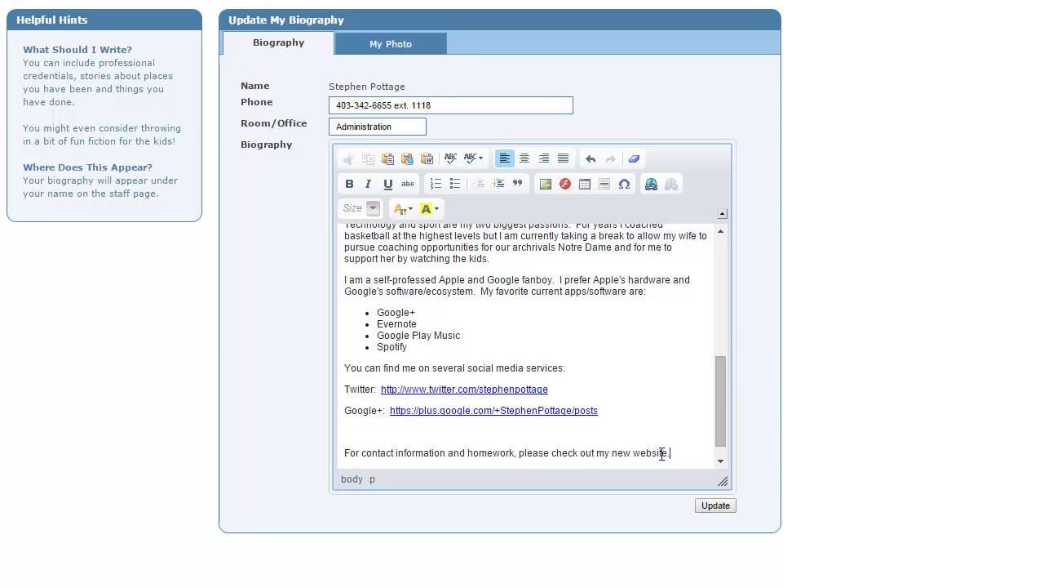
{"action": "left_click_drag", "start_coordinate": [668, 451], "coordinate": [551, 447]}
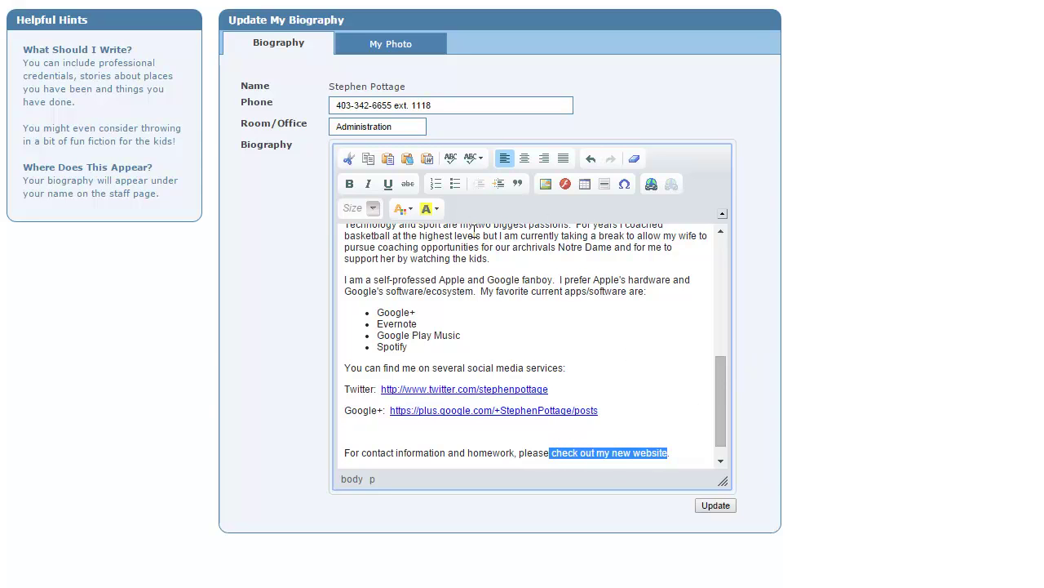
Link 'check out my new website' to the pasted mr-robertson Sites address, then return to Breeze home.
{"action": "left_click", "coordinate": [652, 186]}
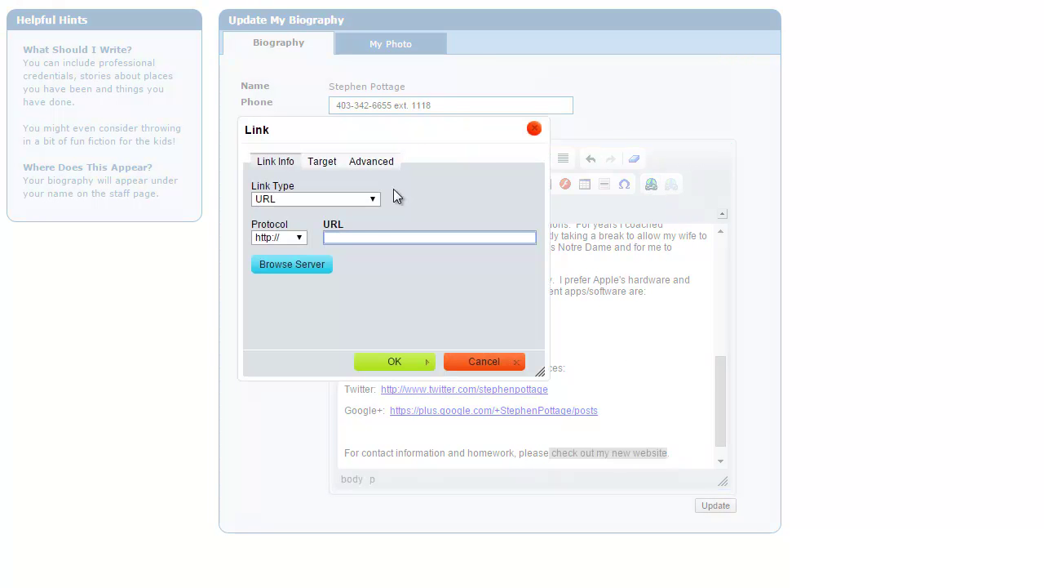
{"action": "right_click", "coordinate": [347, 235]}
{"action": "left_click", "coordinate": [392, 332]}
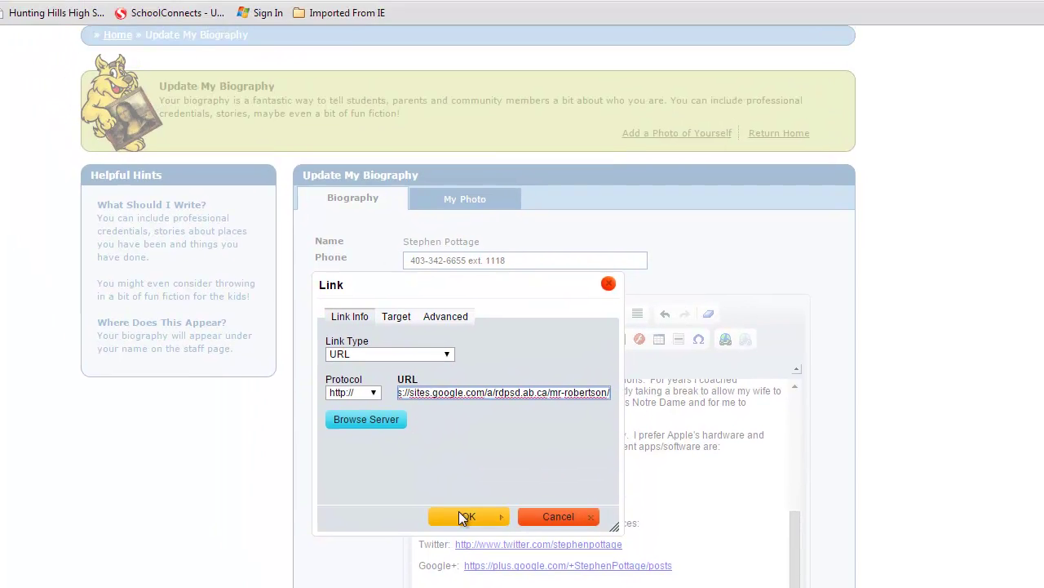
{"action": "left_click", "coordinate": [394, 361]}
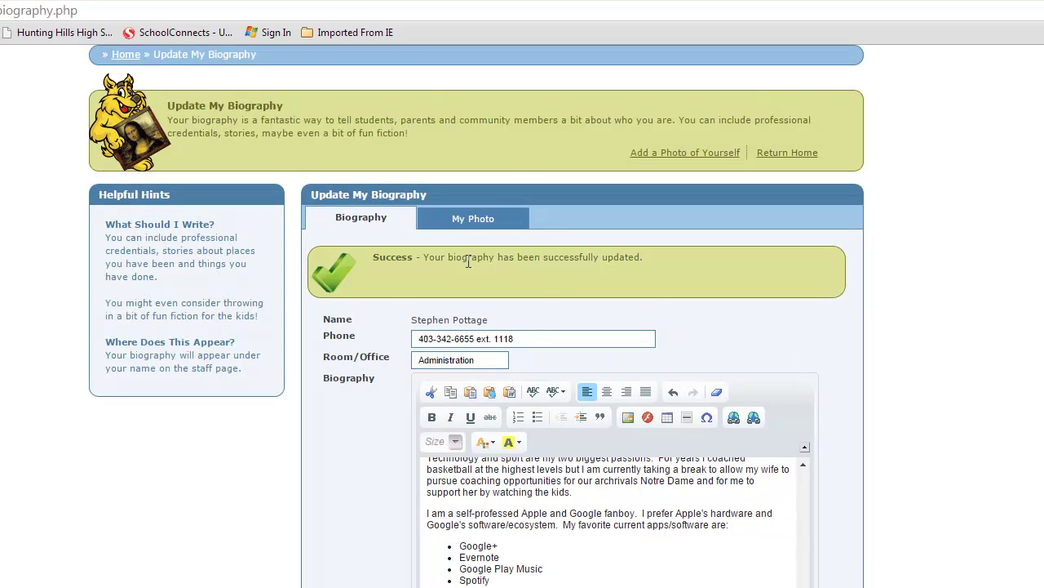
{"action": "left_click", "coordinate": [125, 54]}
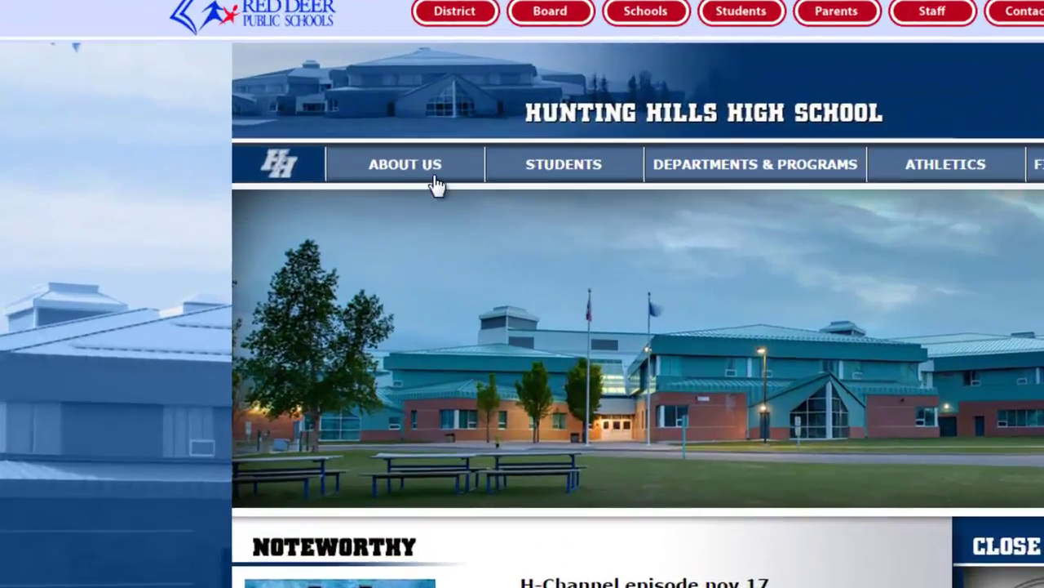
Open the teacher's profile via About Us > Staff Directory and follow its 'check out my new website' link.
{"action": "left_click", "coordinate": [353, 160]}
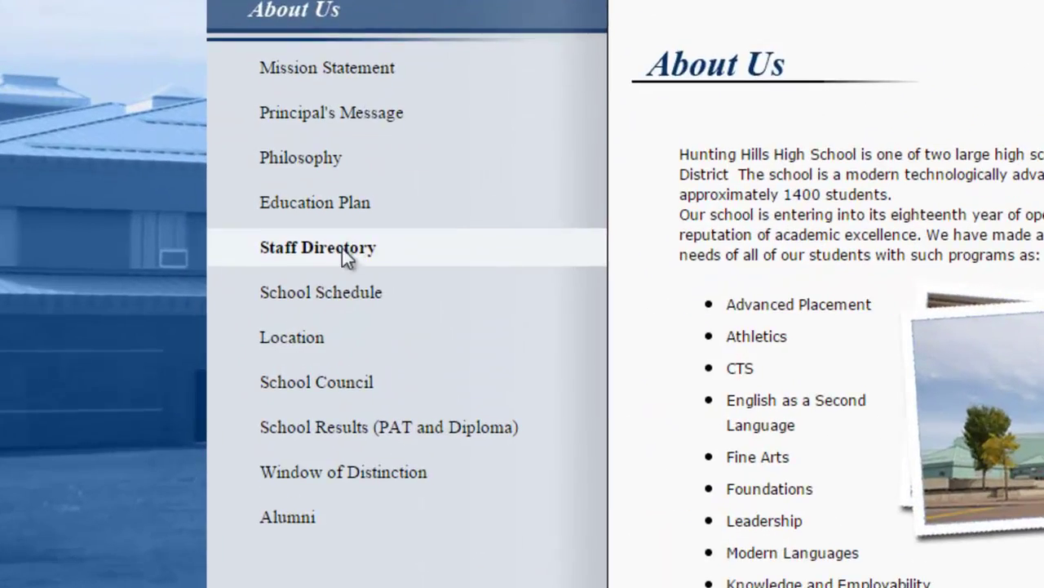
{"action": "left_click", "coordinate": [299, 348]}
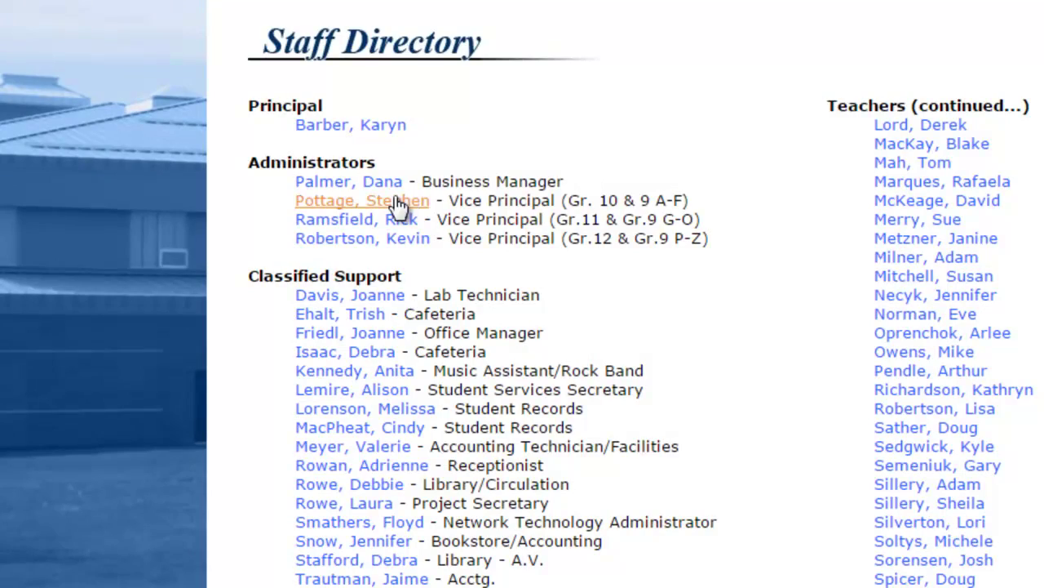
{"action": "left_click", "coordinate": [390, 202]}
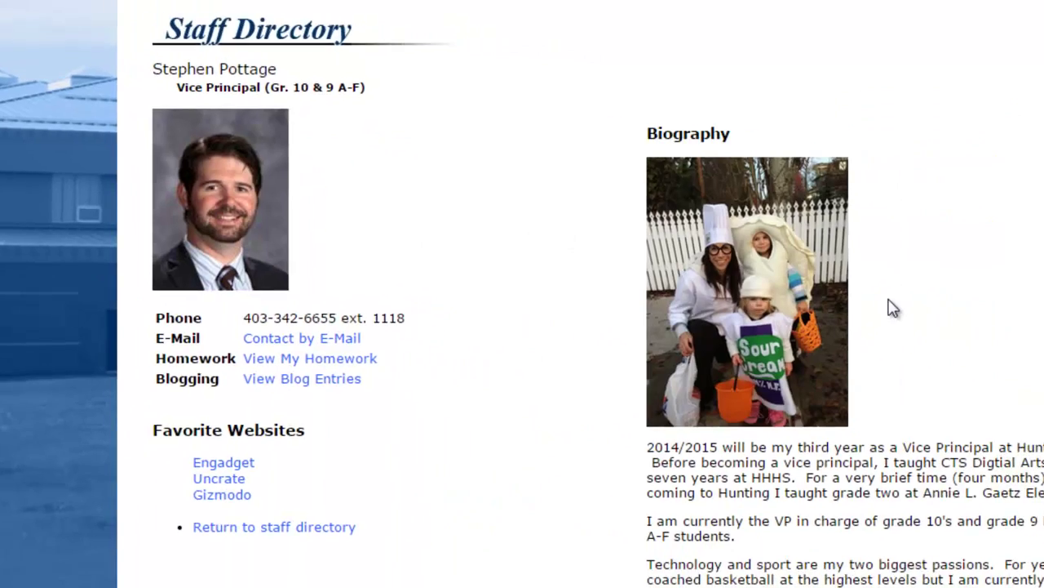
{"action": "scroll", "coordinate": [799, 310], "scroll_direction": "down", "scroll_amount": 4}
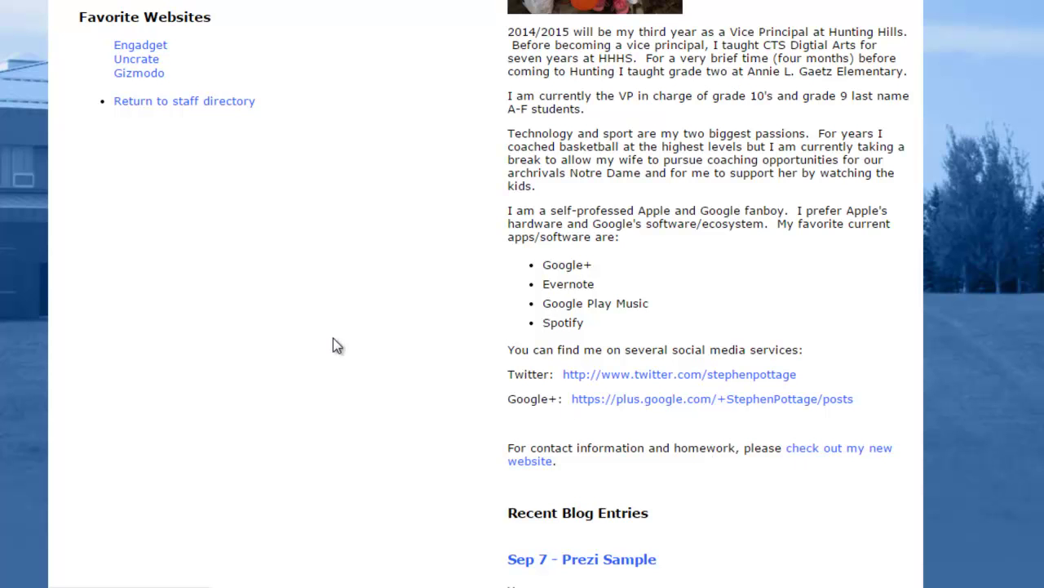
{"action": "scroll", "coordinate": [302, 337], "scroll_direction": "up", "scroll_amount": 4}
{"action": "scroll", "coordinate": [300, 338], "scroll_direction": "down", "scroll_amount": 3}
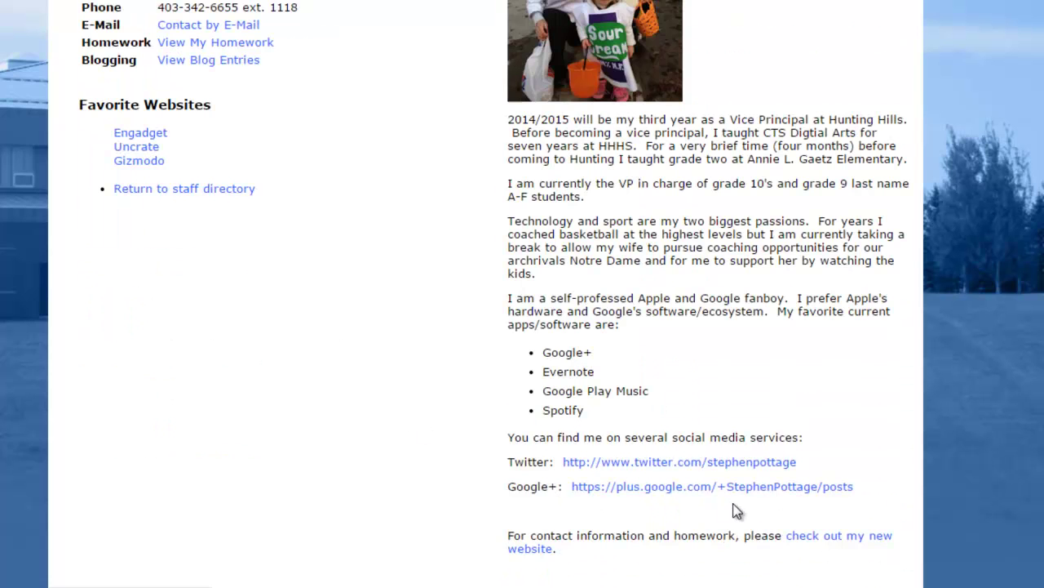
{"action": "scroll", "coordinate": [737, 508], "scroll_direction": "down", "scroll_amount": 1}
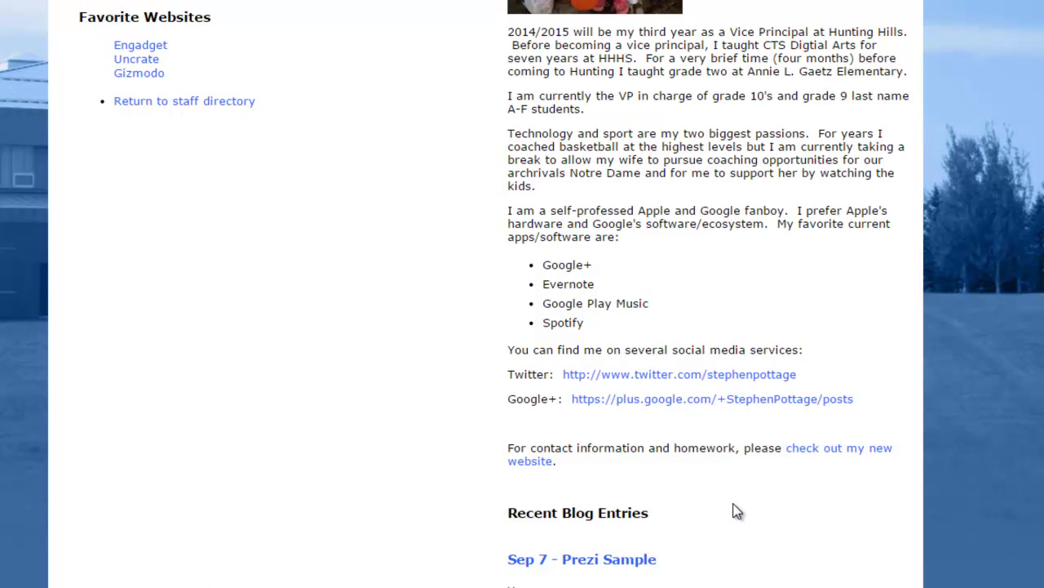
{"action": "scroll", "coordinate": [737, 512], "scroll_direction": "down", "scroll_amount": 1}
{"action": "left_click", "coordinate": [854, 368]}
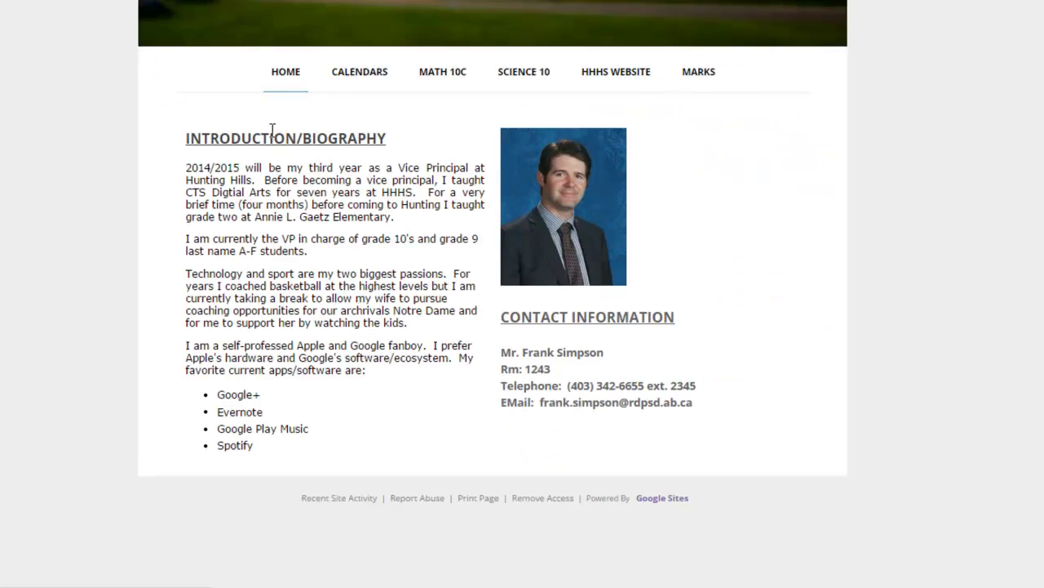